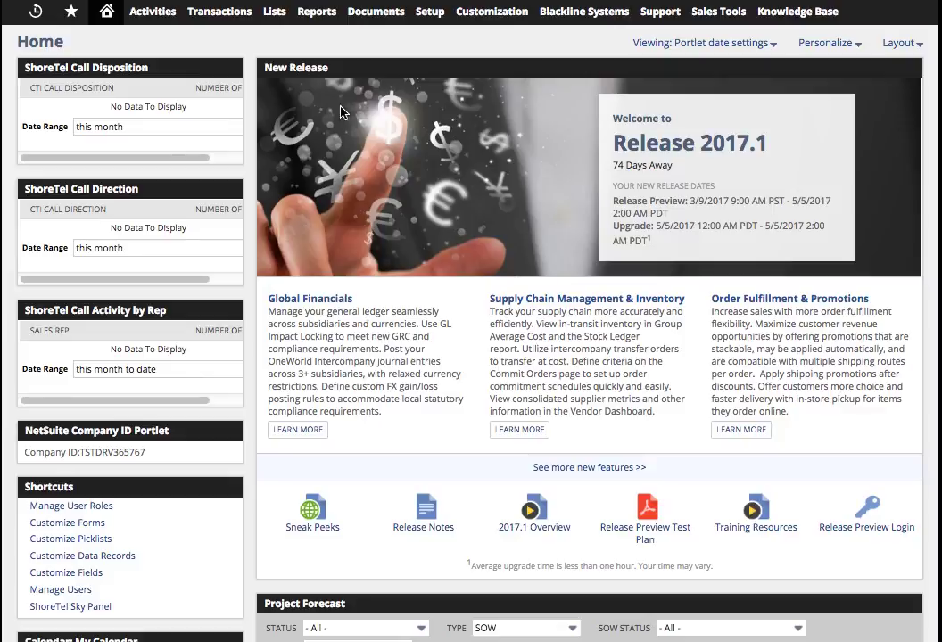
Open account 1011 AP FRX Clearing from the chart of accounts and review its type and currency.
mouse_move(275, 13)
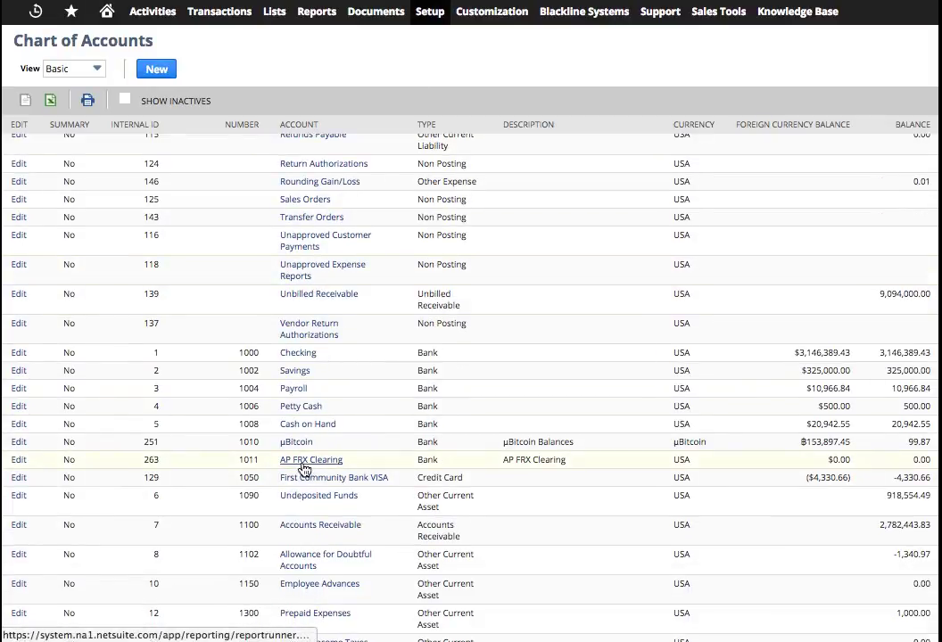
click(18, 460)
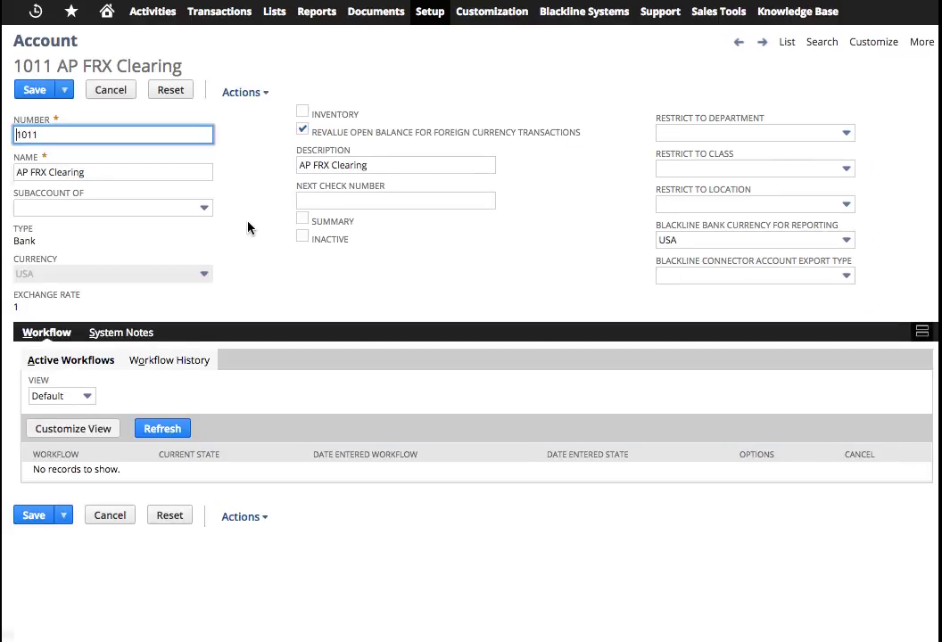
drag(26, 242, 62, 278)
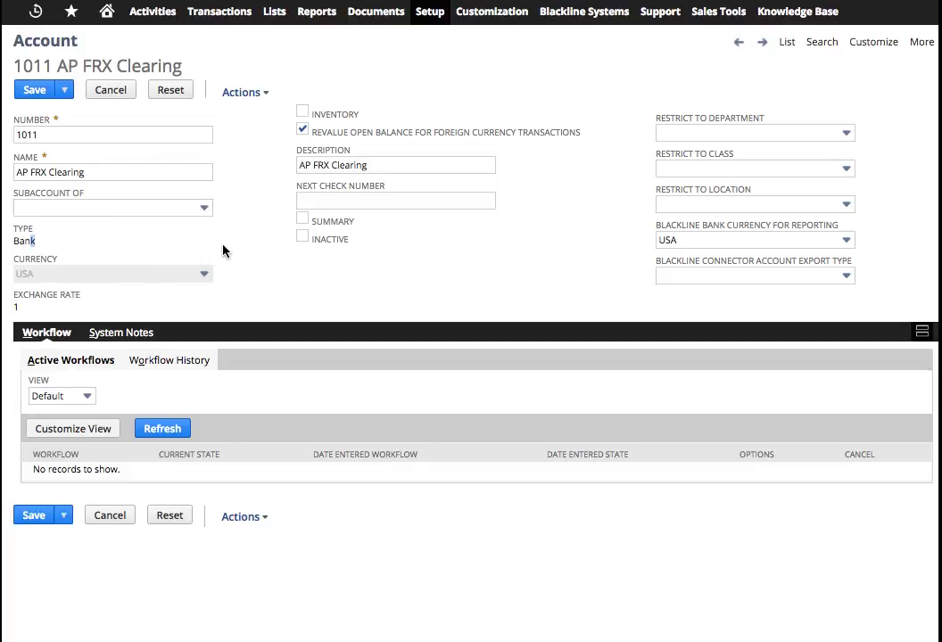
click(477, 84)
Open the company's Enable Features page and check the Custom Transactions setting among the SuiteCloud features.
mouse_move(483, 23)
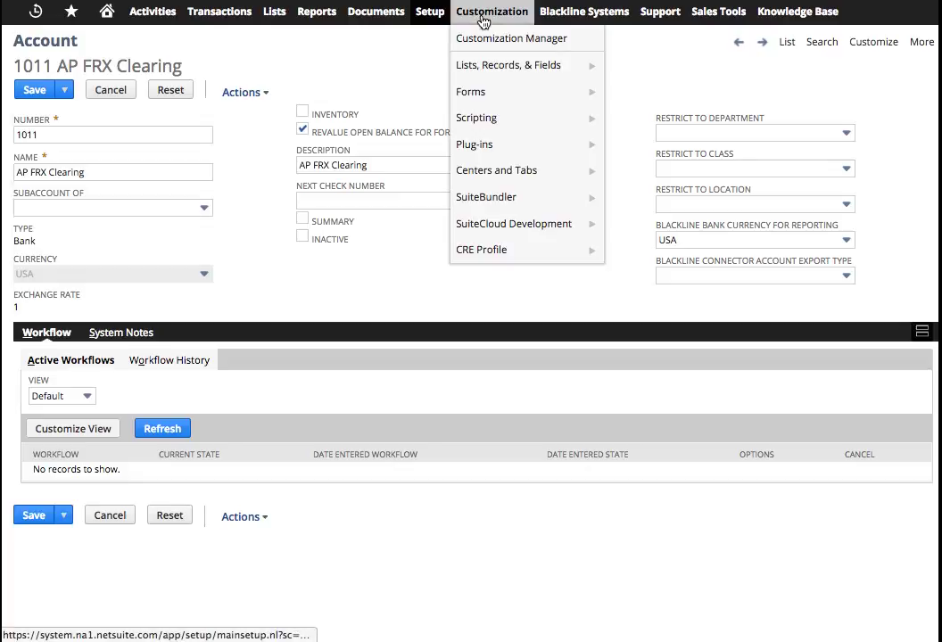
mouse_move(426, 14)
mouse_move(449, 57)
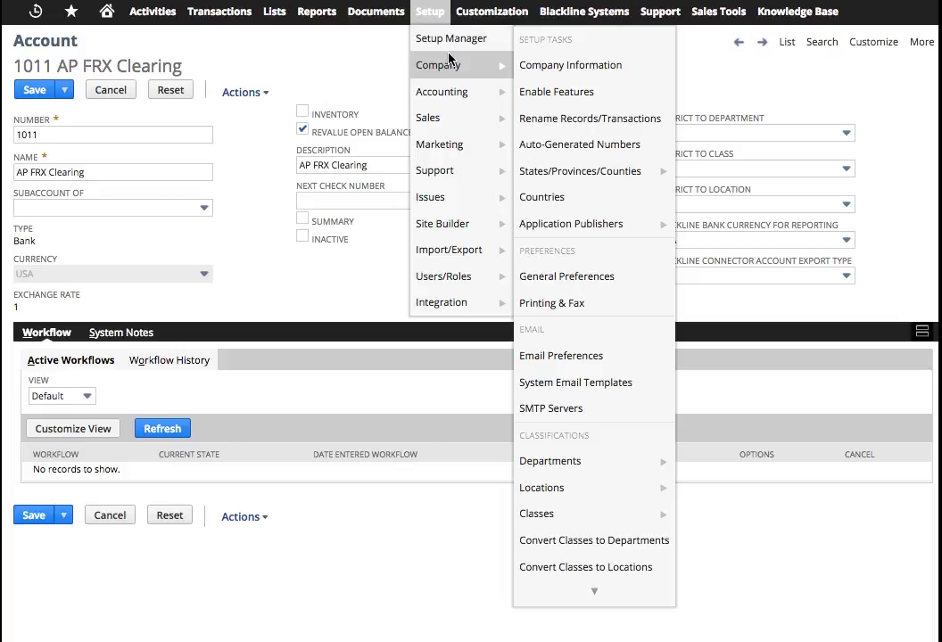
click(547, 97)
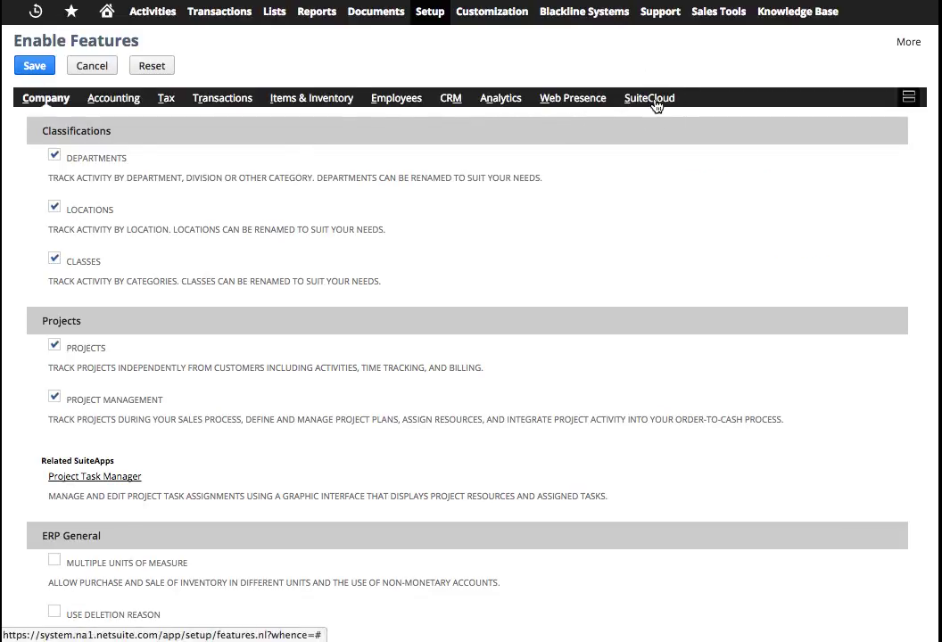
click(657, 98)
scroll(181, 441, down, 3)
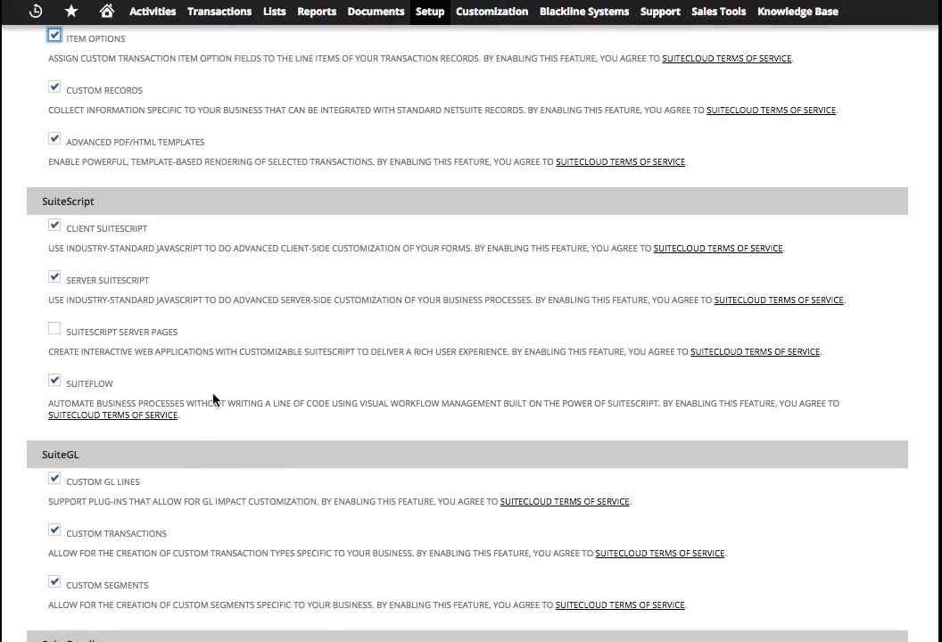
drag(176, 531, 76, 534)
scroll(410, 353, up, 3)
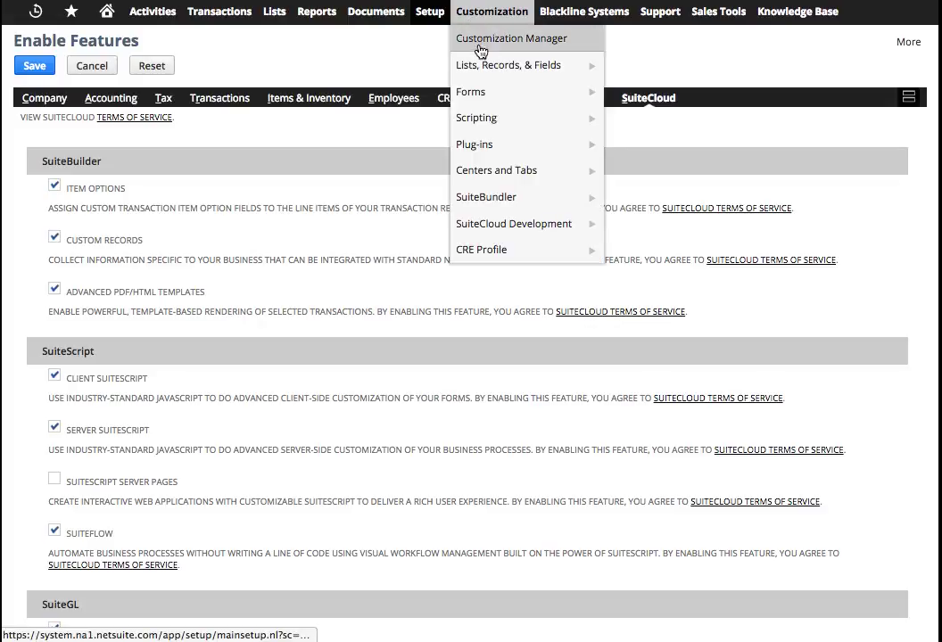
Open the Accounts Payable Clearing custom transaction type and review its account, document numbering and statuses.
mouse_move(482, 66)
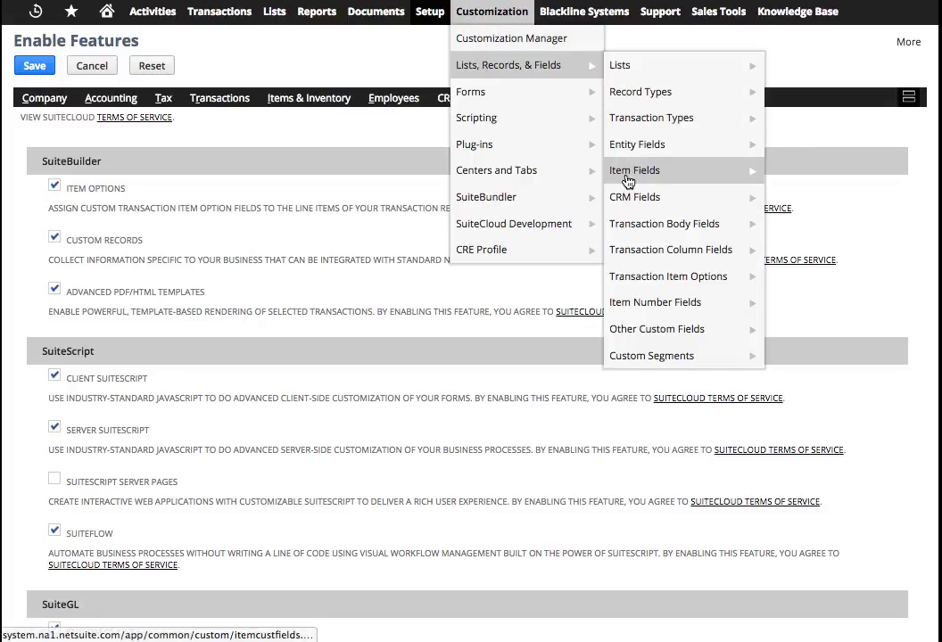
click(628, 125)
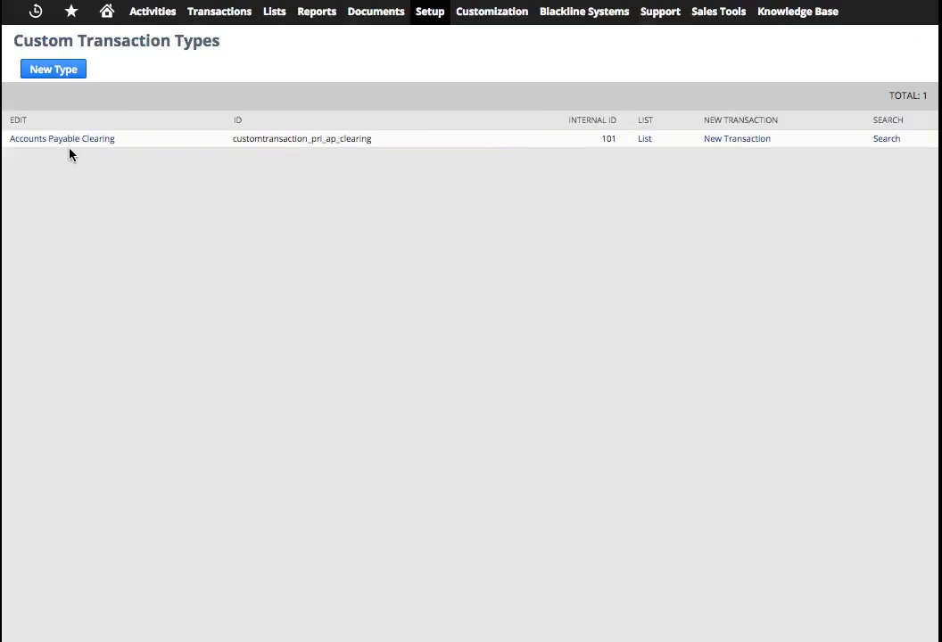
click(78, 141)
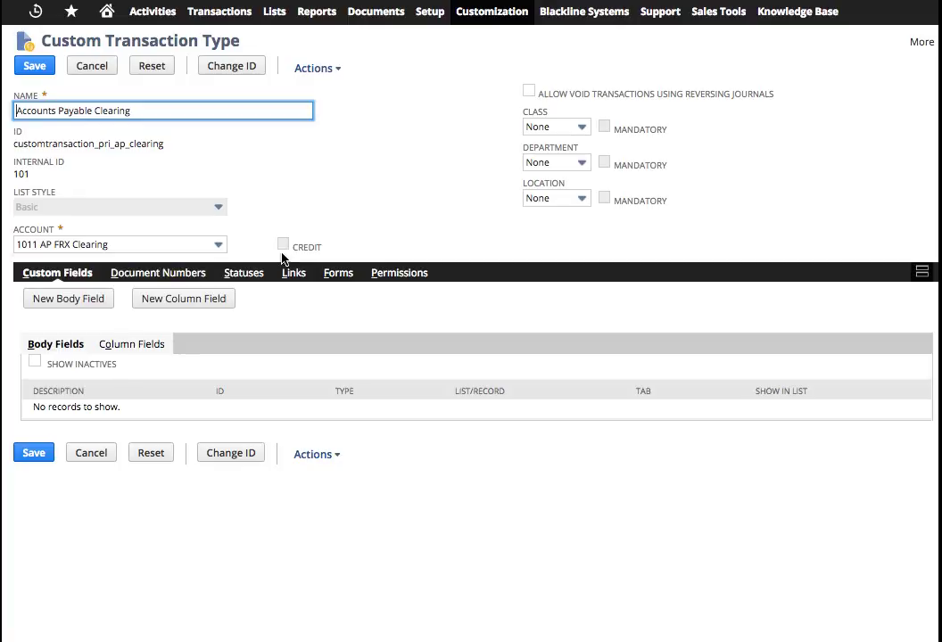
click(178, 286)
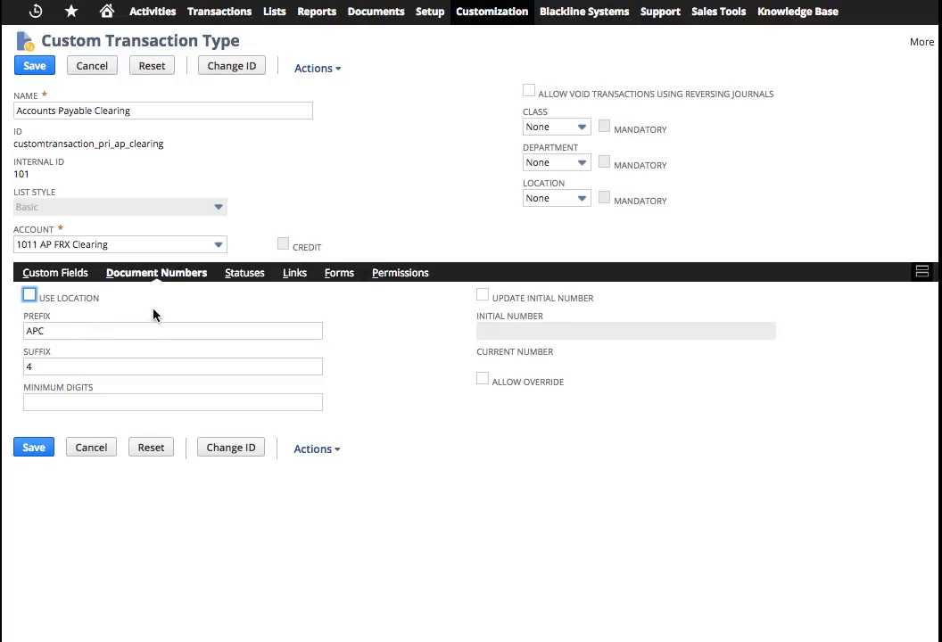
click(245, 272)
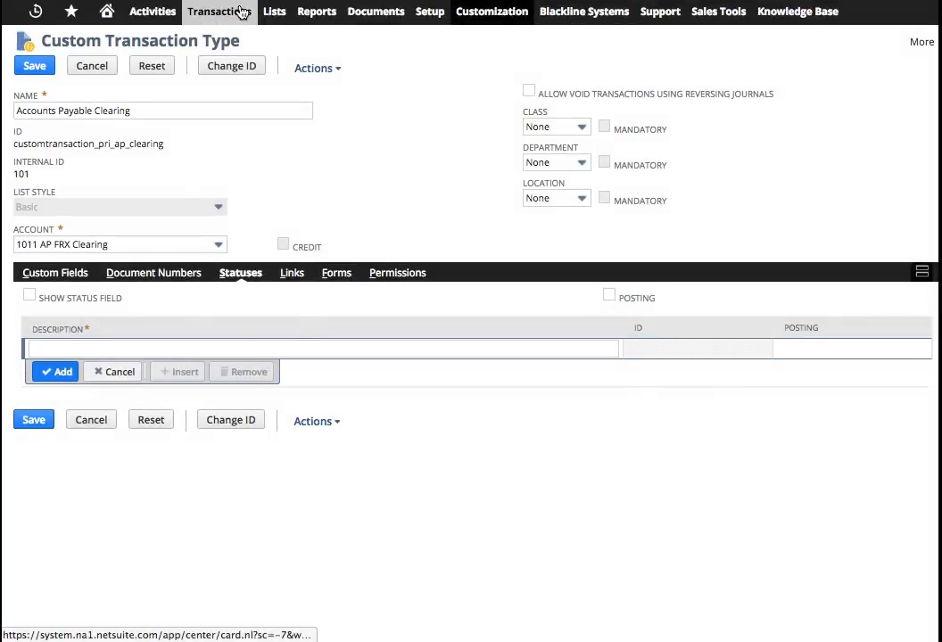
Open the Pay Bills form and set the payment account to 1011 AP FRX Clearing.
mouse_move(236, 14)
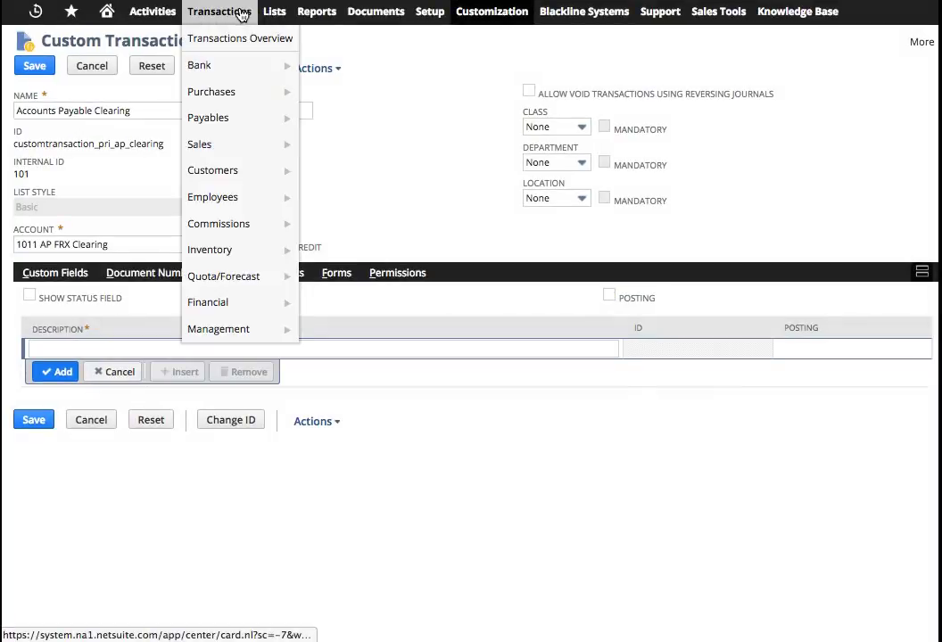
mouse_move(223, 134)
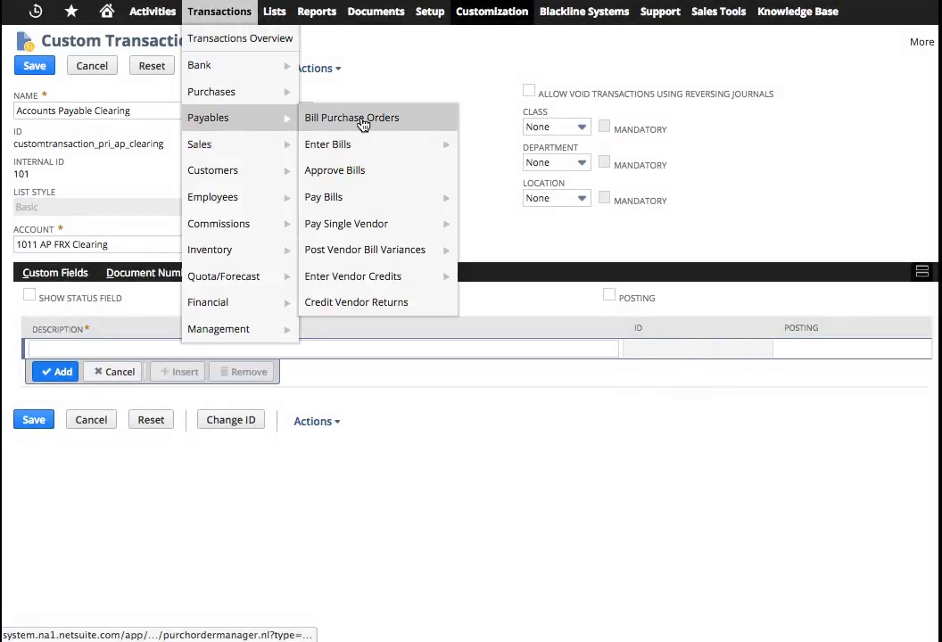
click(335, 197)
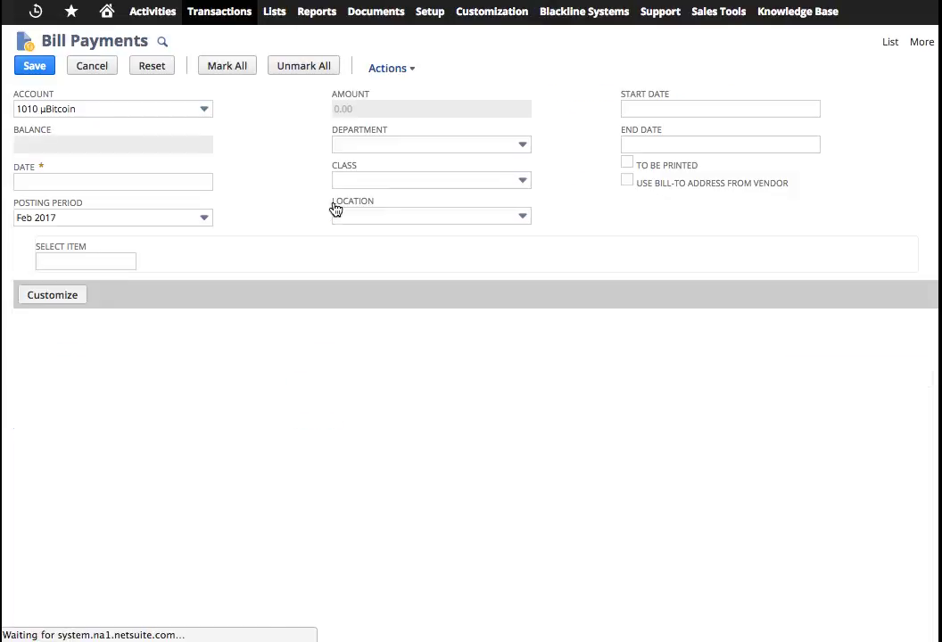
click(79, 114)
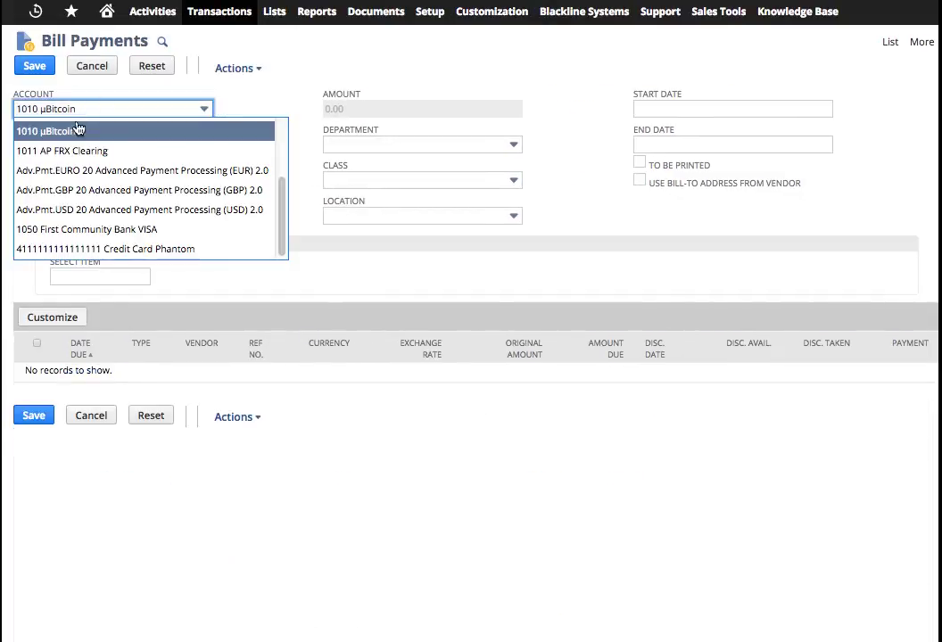
click(78, 152)
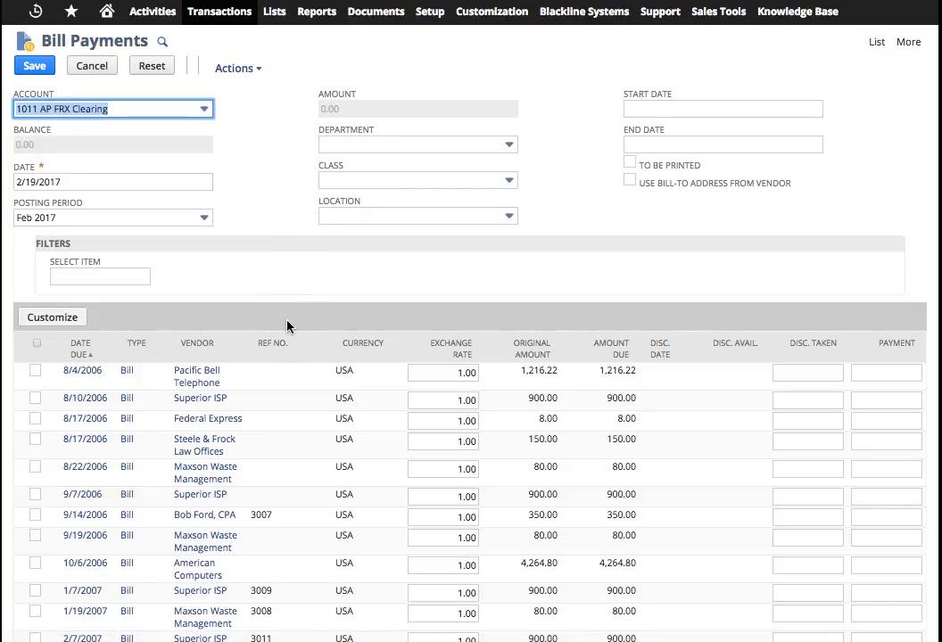
Pay the 8/10/2006 Superior ISP and 8/17/2006 Steele & Frock Law Offices bills, then refresh the processing status.
click(35, 398)
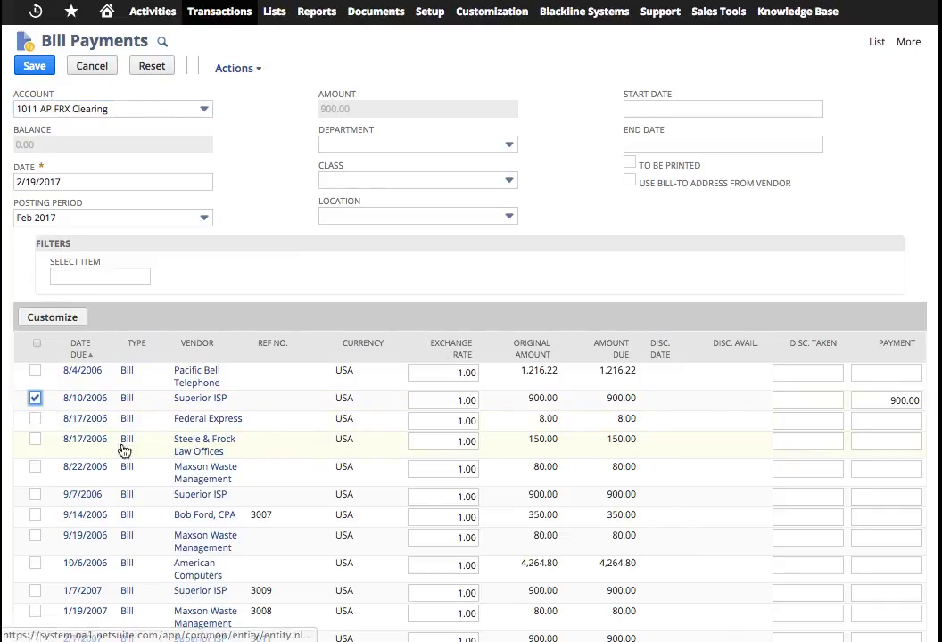
click(35, 438)
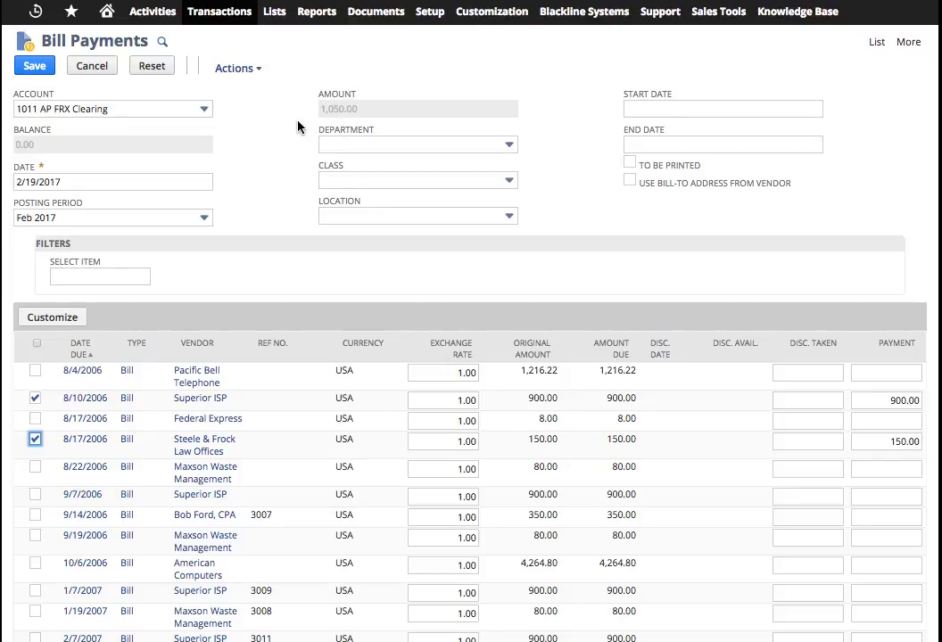
click(31, 68)
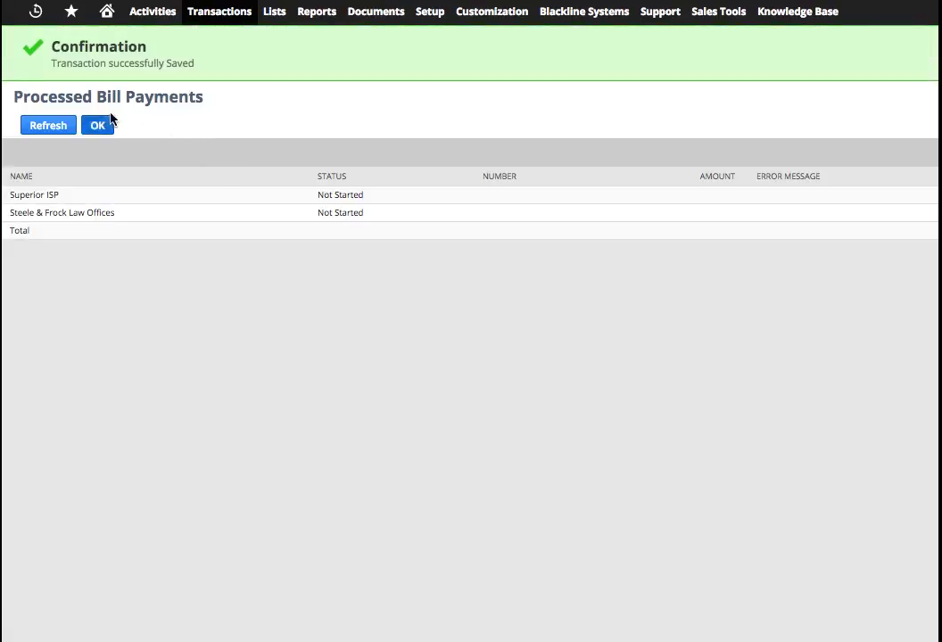
click(69, 125)
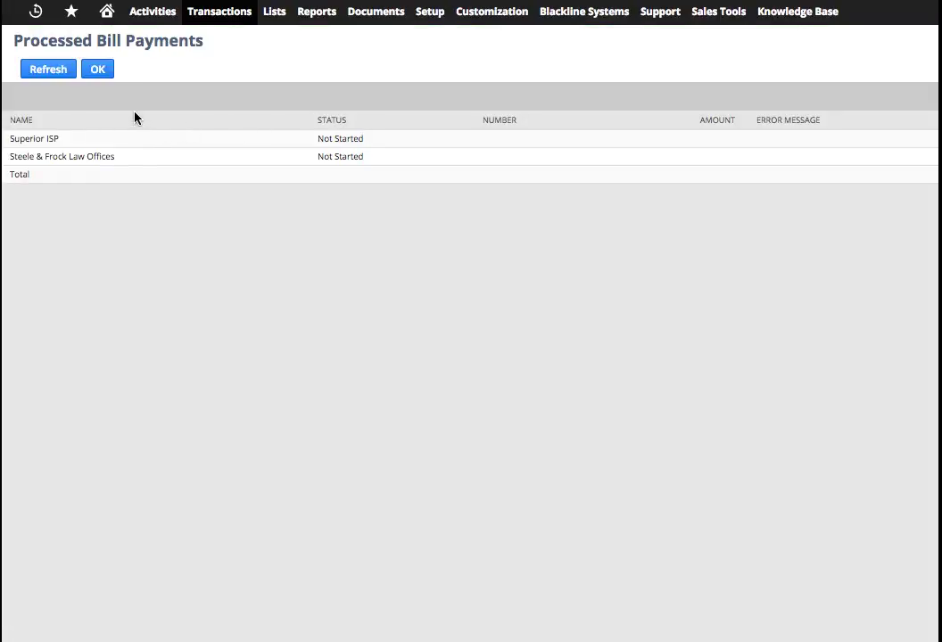
click(49, 77)
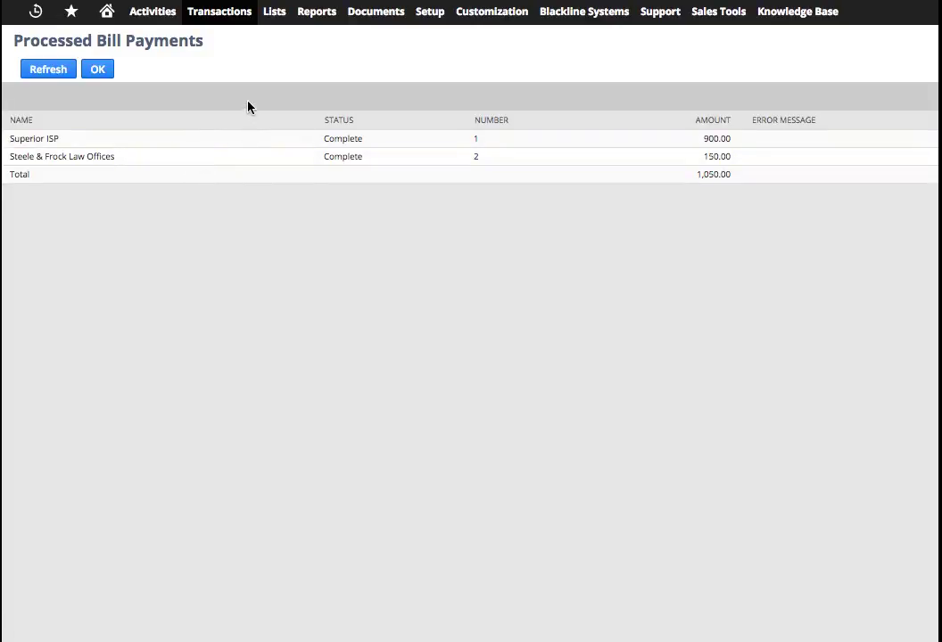
Find AP FRX Clearing in the chart of accounts and open its register to review the posted bill payments.
mouse_move(223, 20)
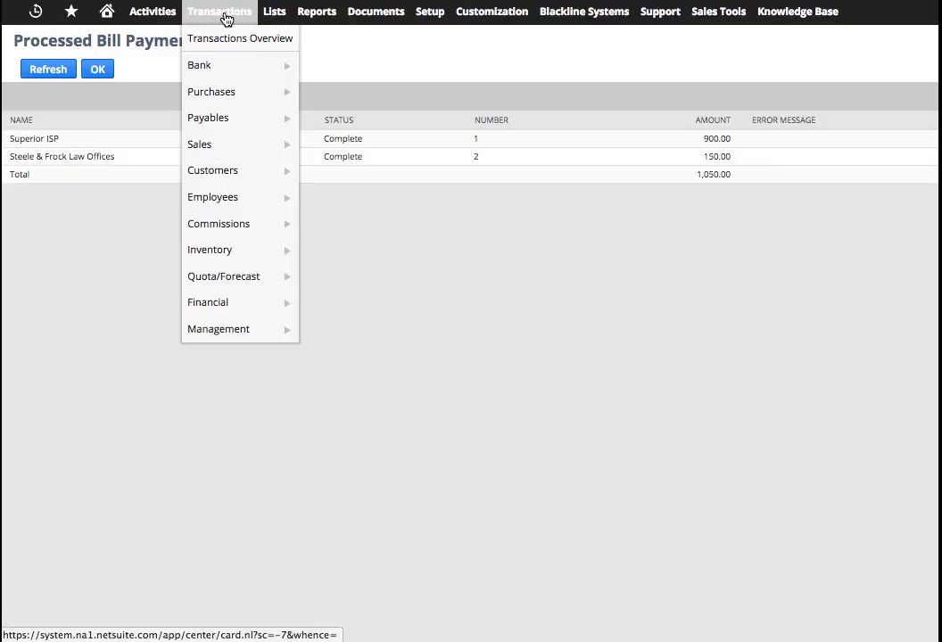
mouse_move(274, 13)
mouse_move(279, 64)
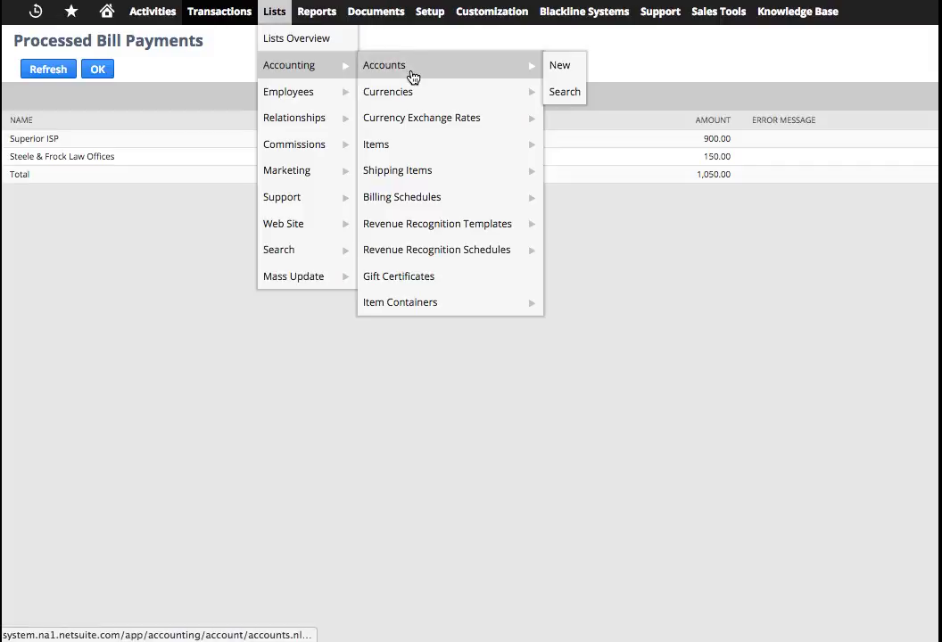
click(413, 76)
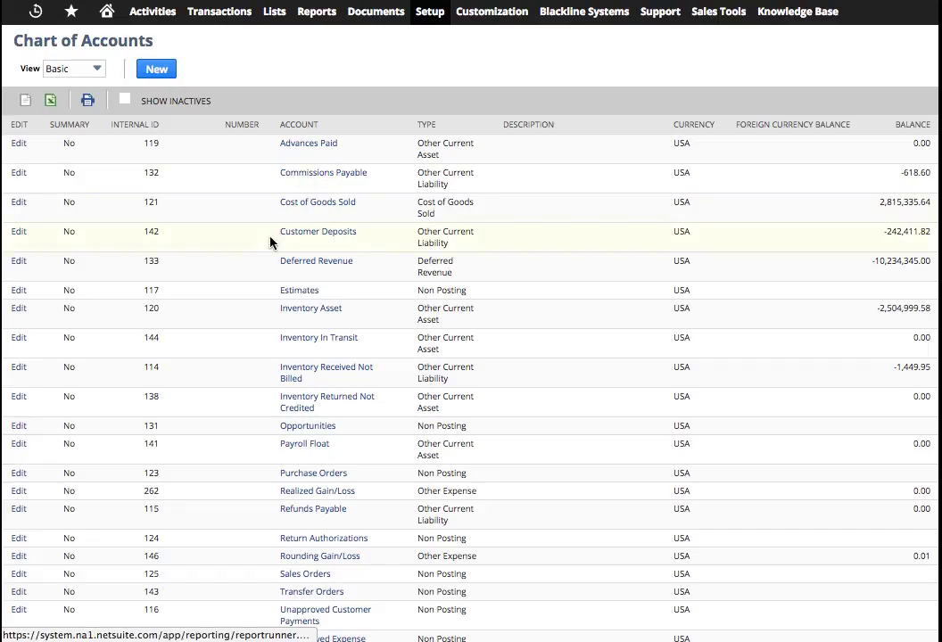
scroll(284, 263, down, 8)
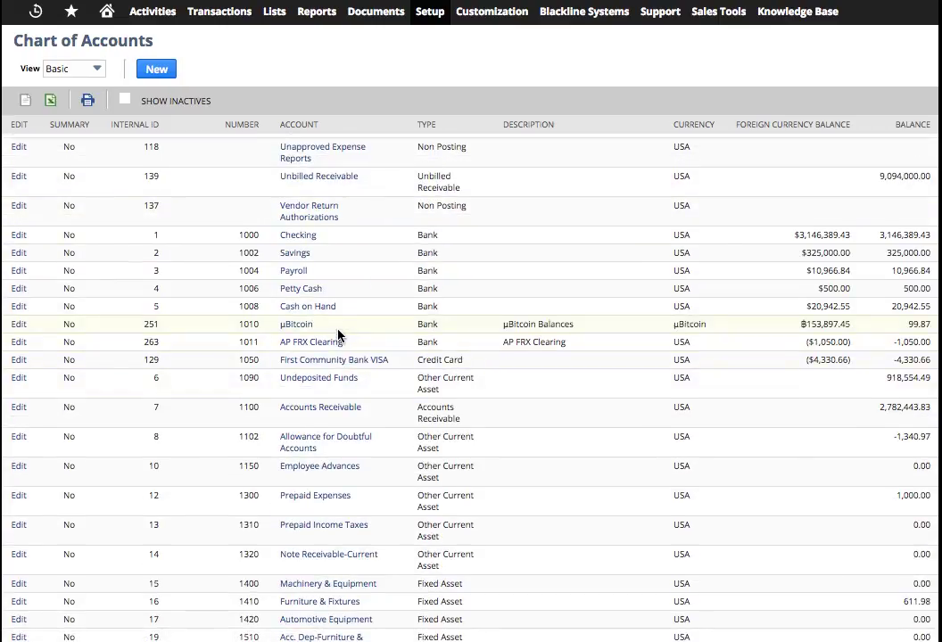
click(308, 346)
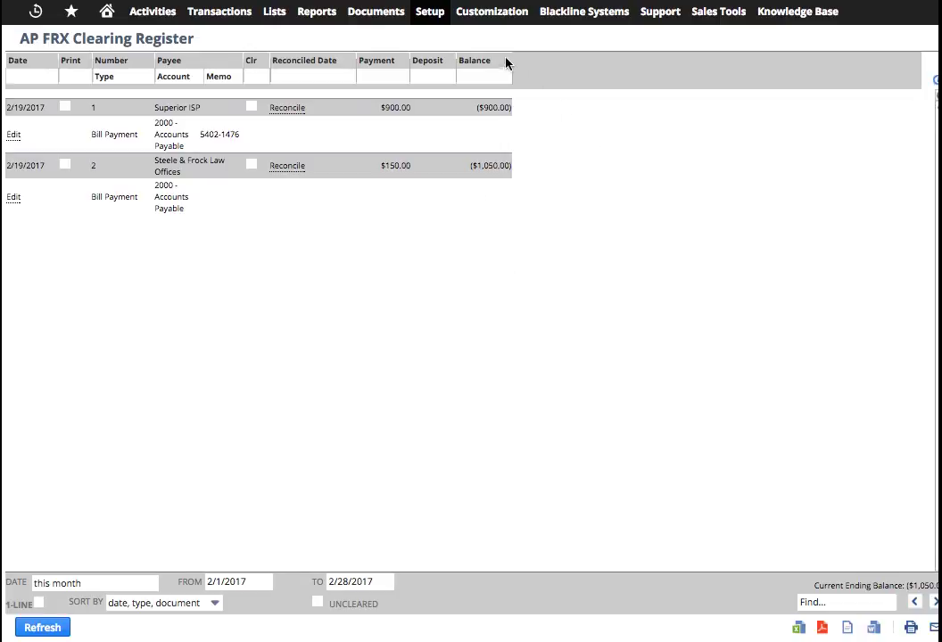
Create a new Accounts Payable Clearing transaction from the custom transaction types and set its currency to µBitcoin.
mouse_move(478, 16)
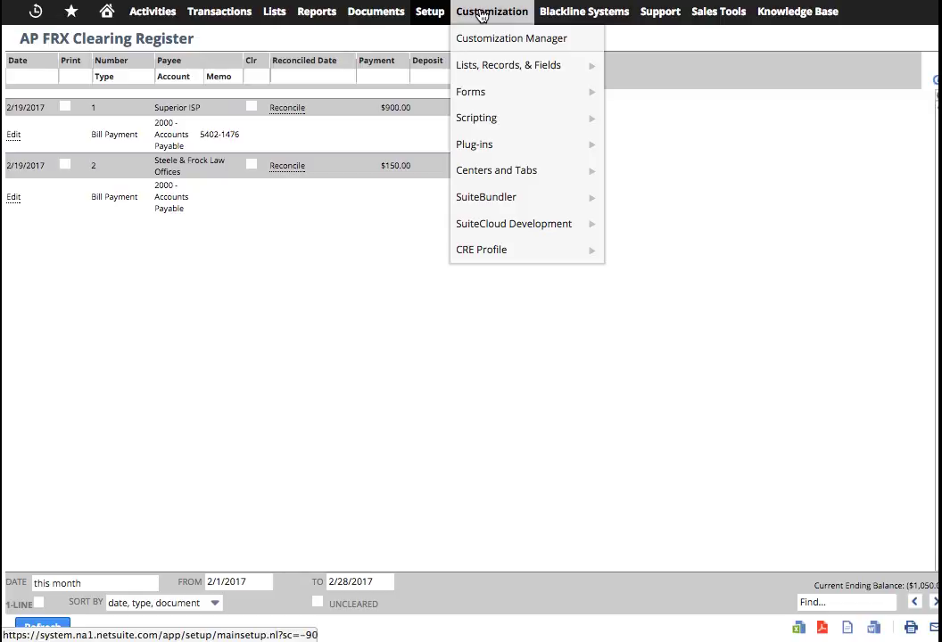
mouse_move(495, 67)
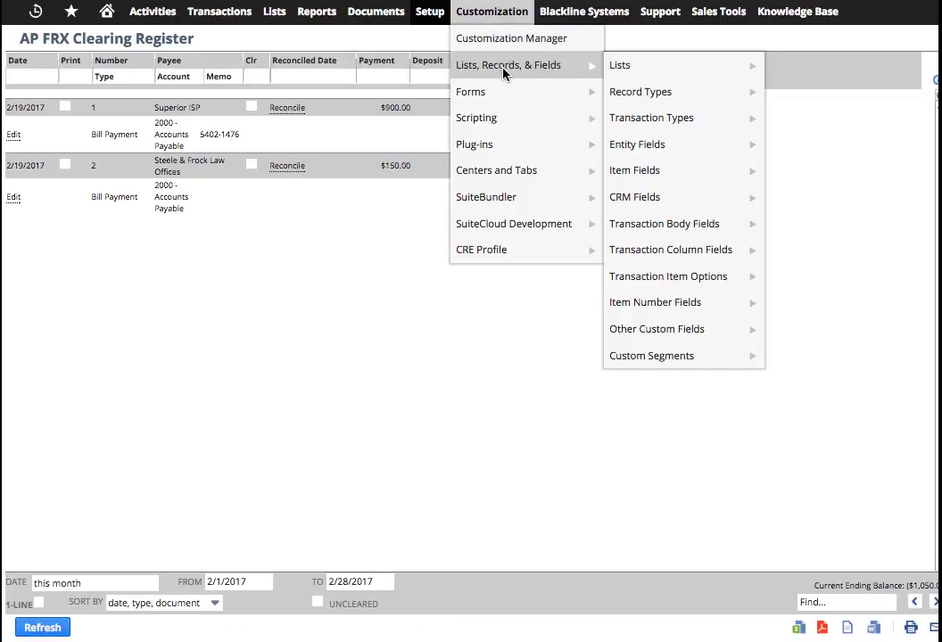
click(685, 120)
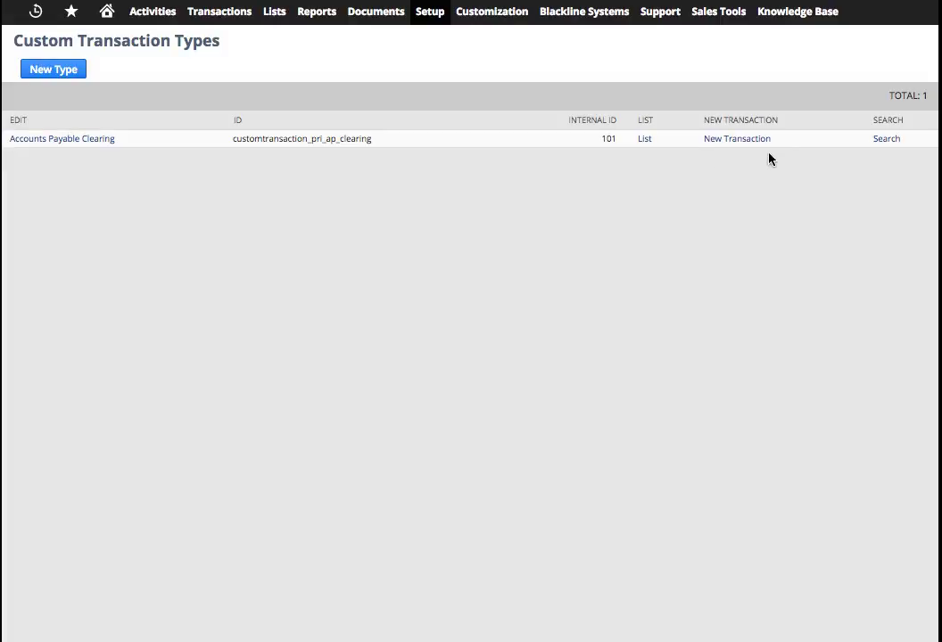
click(732, 139)
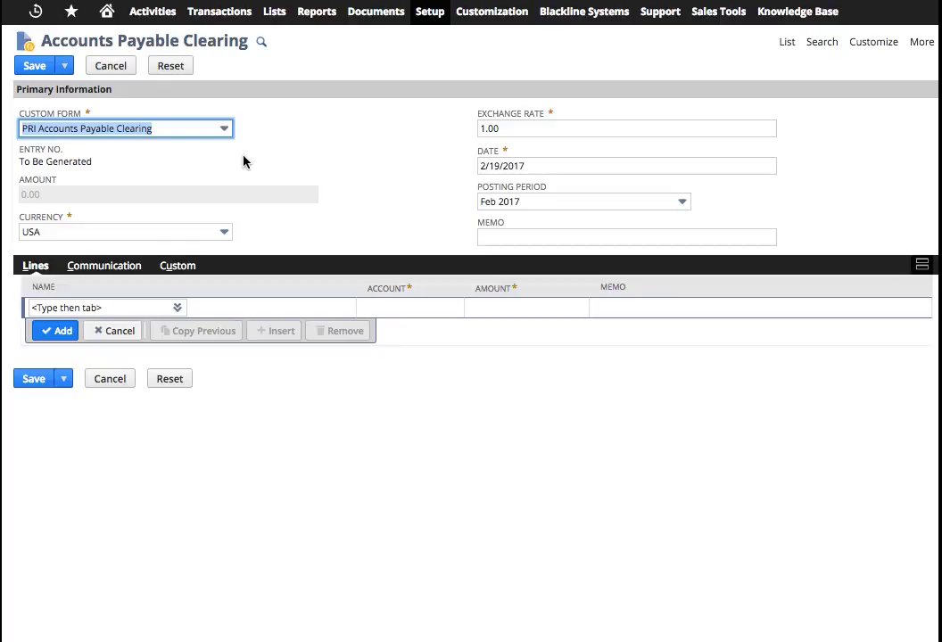
click(70, 231)
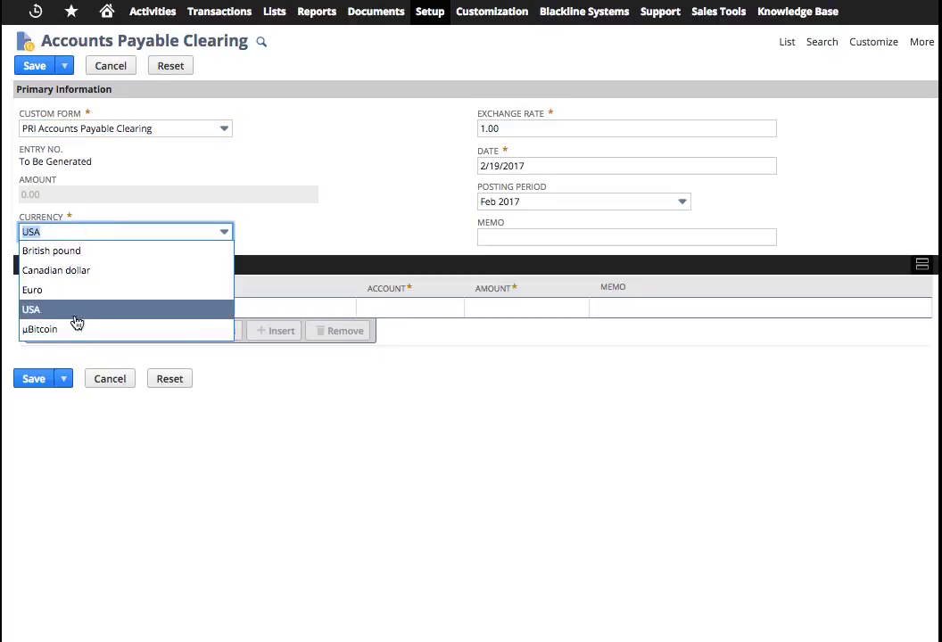
click(75, 329)
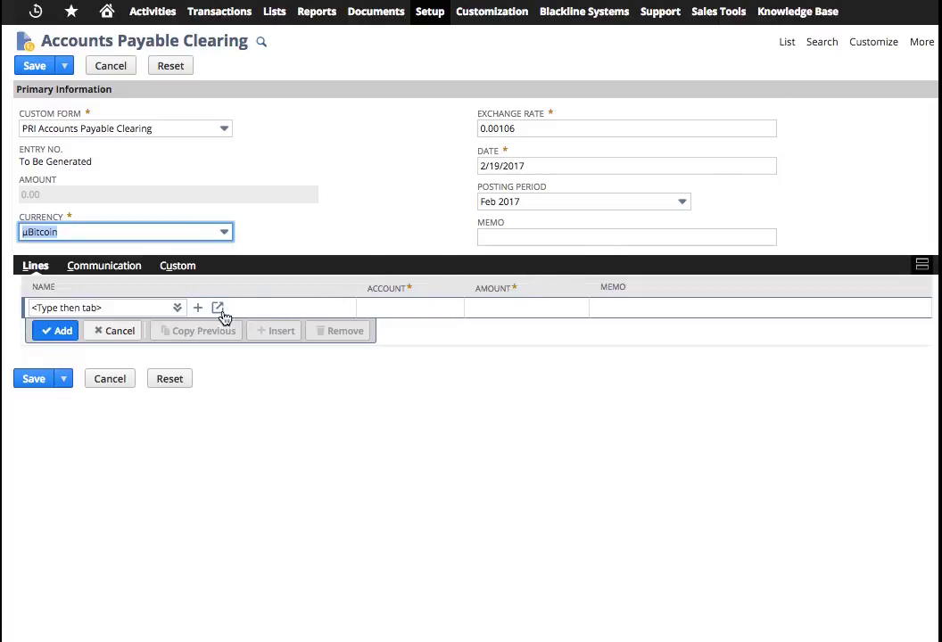
Start the first transaction line with Superior ISP as the name and 1010 µBitcoin as the account.
click(106, 308)
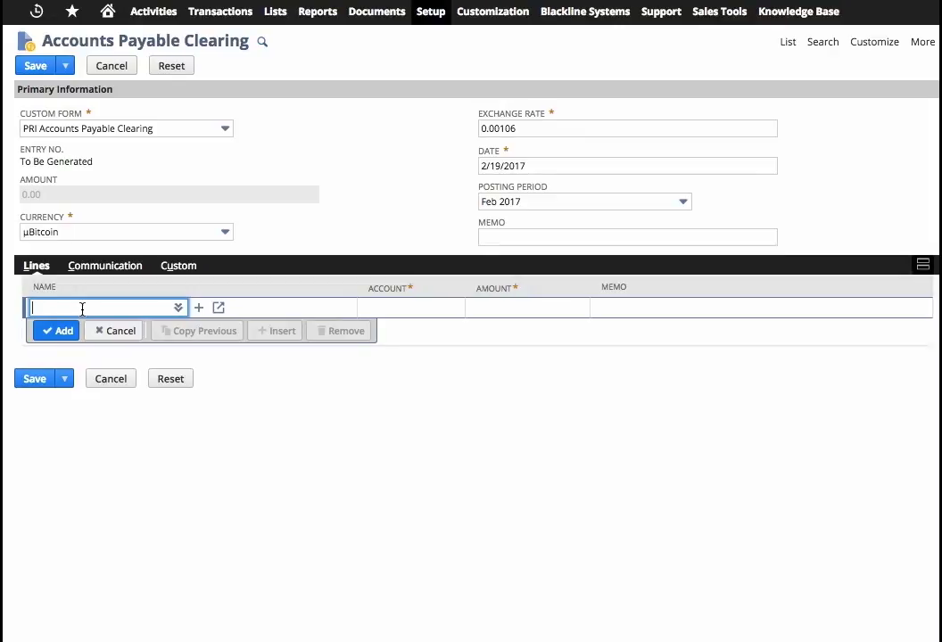
text(super)
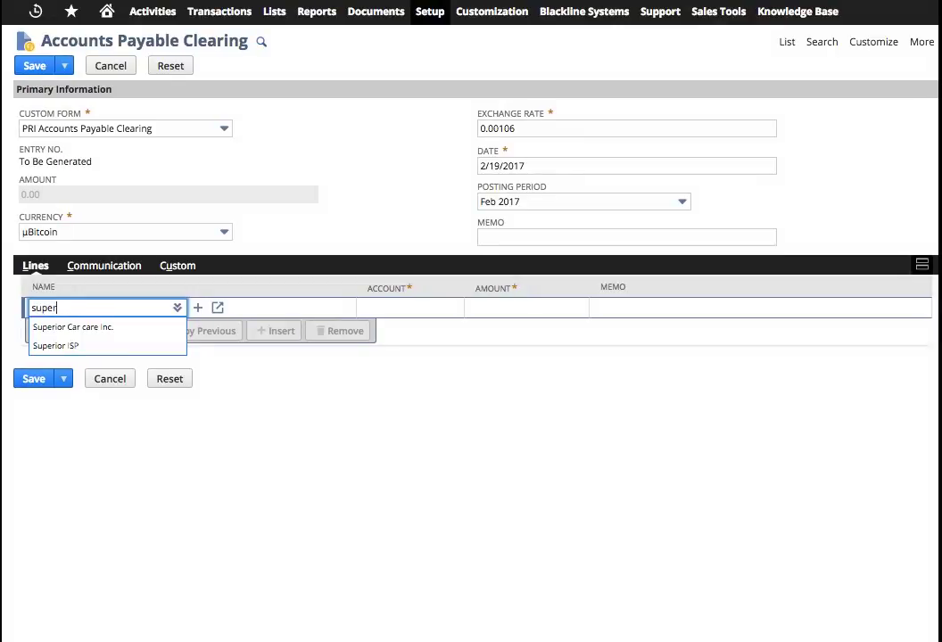
key(Down)
key(Down)
key(Return)
click(196, 307)
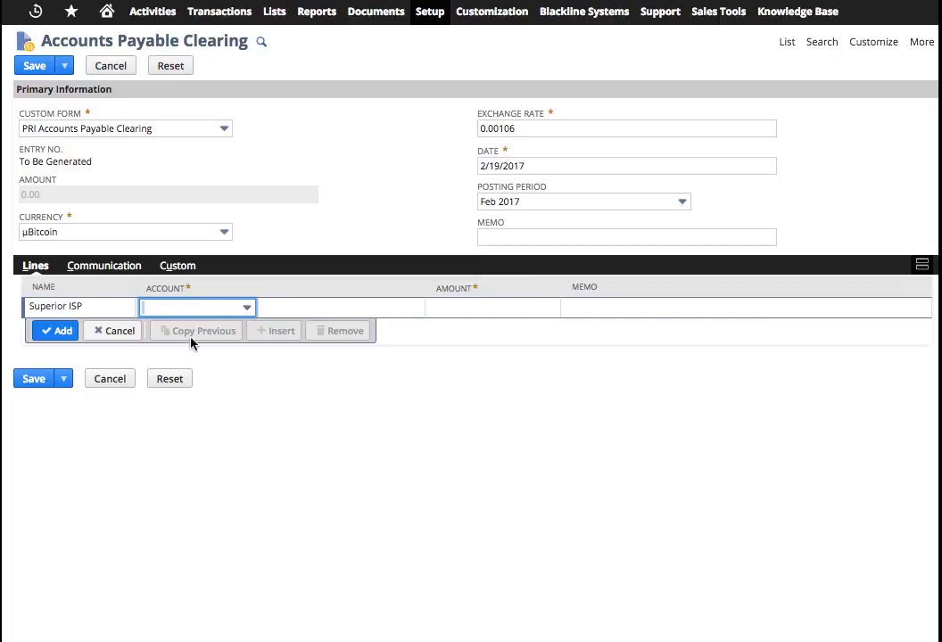
click(212, 308)
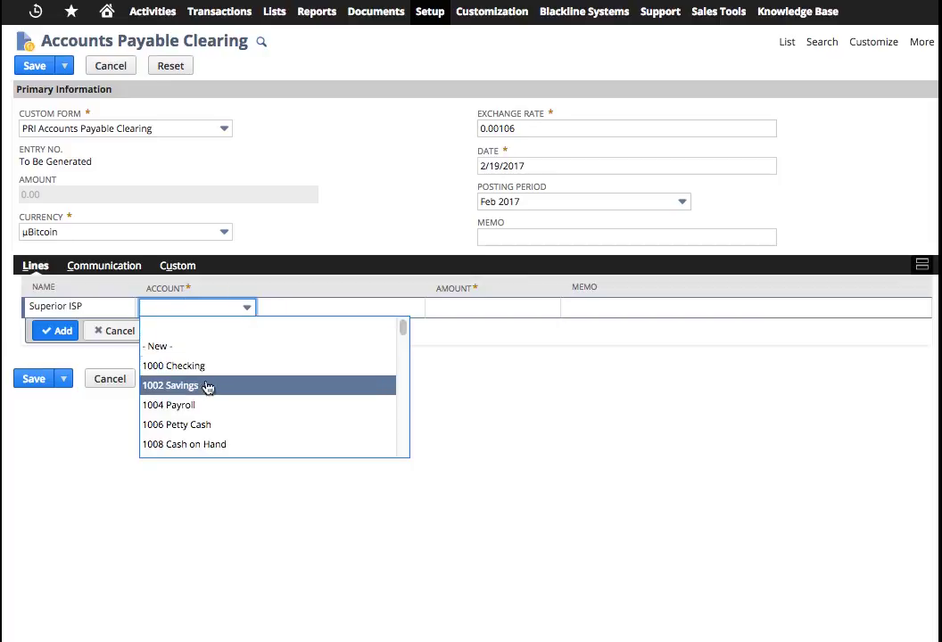
scroll(206, 408, down, 1)
click(234, 434)
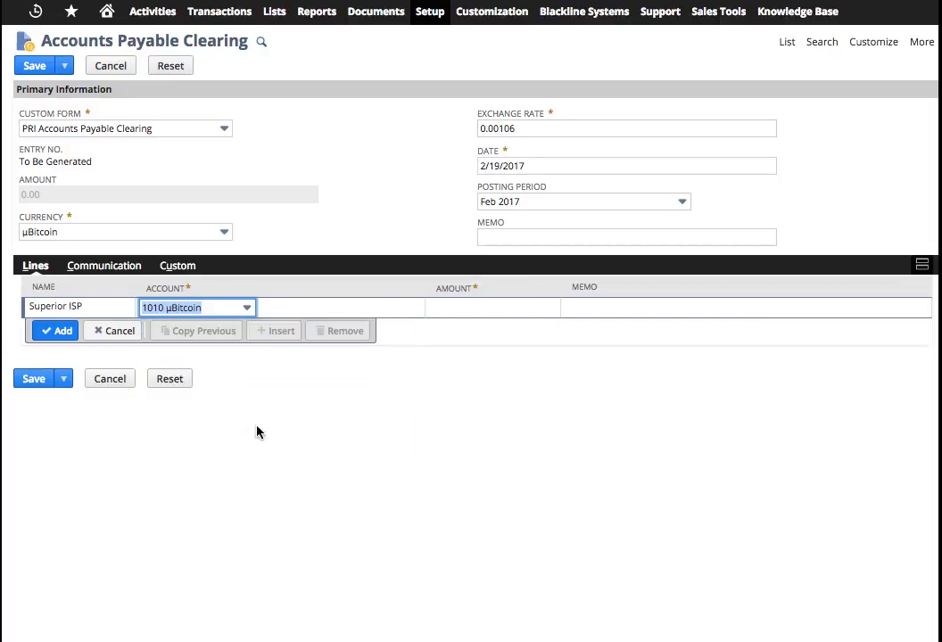
Enter the amount 849056.6038 and the memo "Paid with frx" on the Superior ISP line, and add the line.
key(Tab)
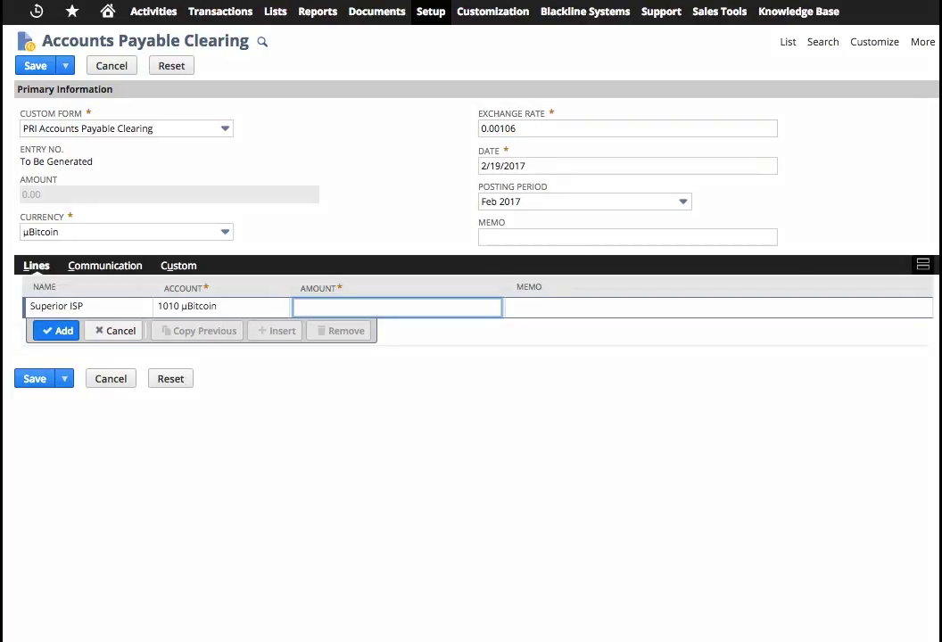
text(849056.6038)
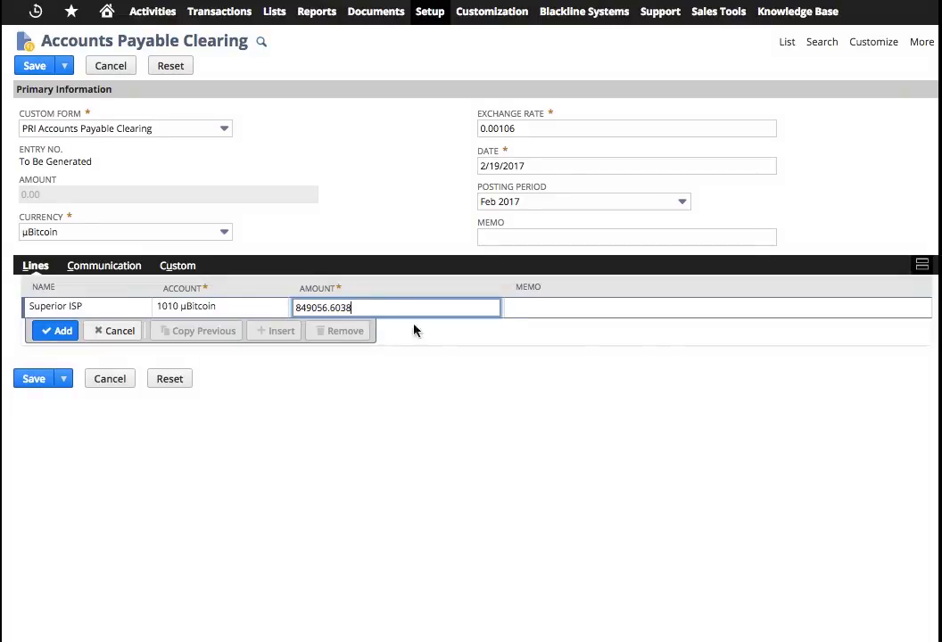
key(Tab)
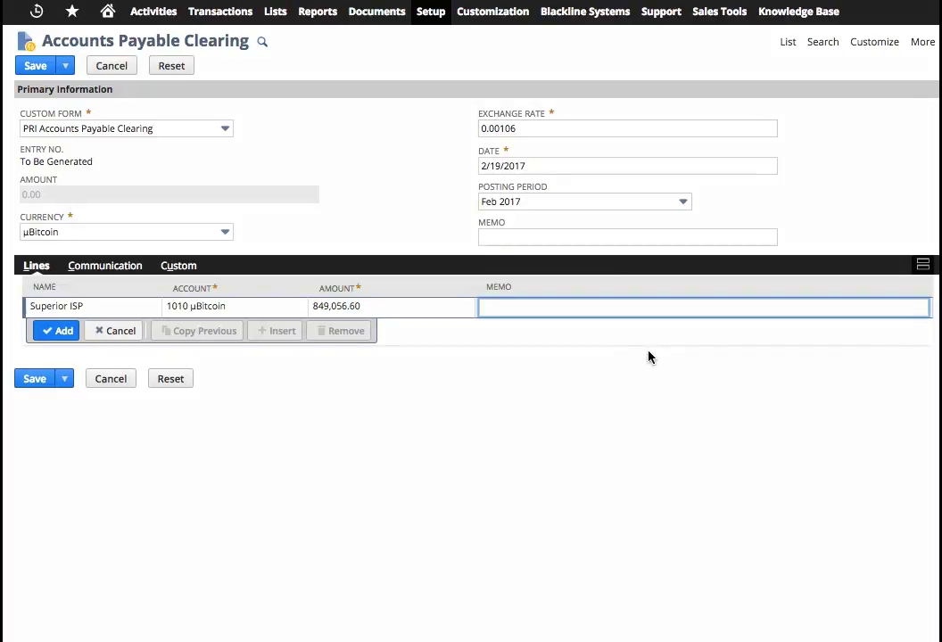
text(Paid with f)
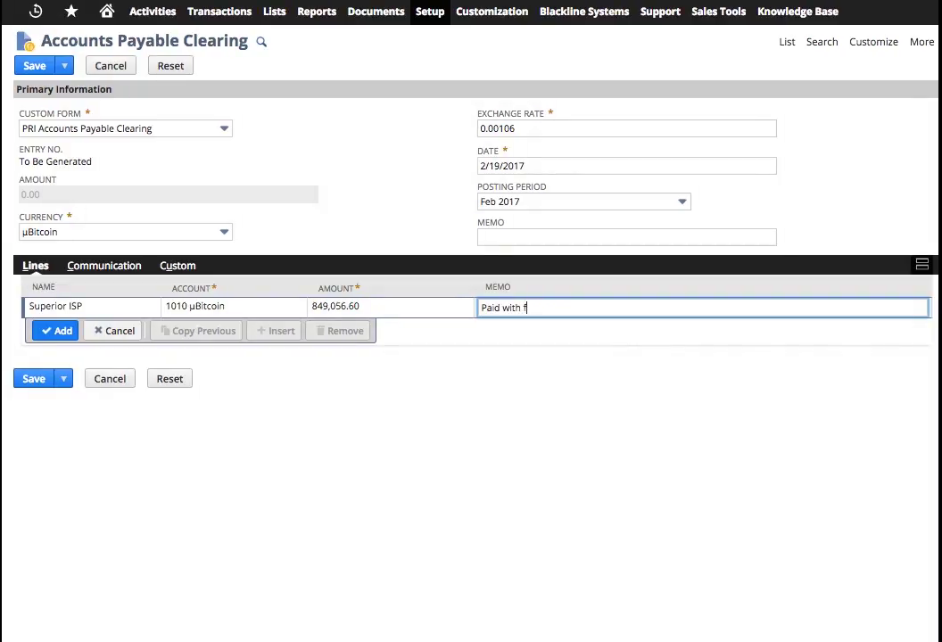
text(rx)
click(58, 332)
Start a second transaction line with Steele & Frock Law Offices as the name and 1010 µBitcoin as the account.
text(st)
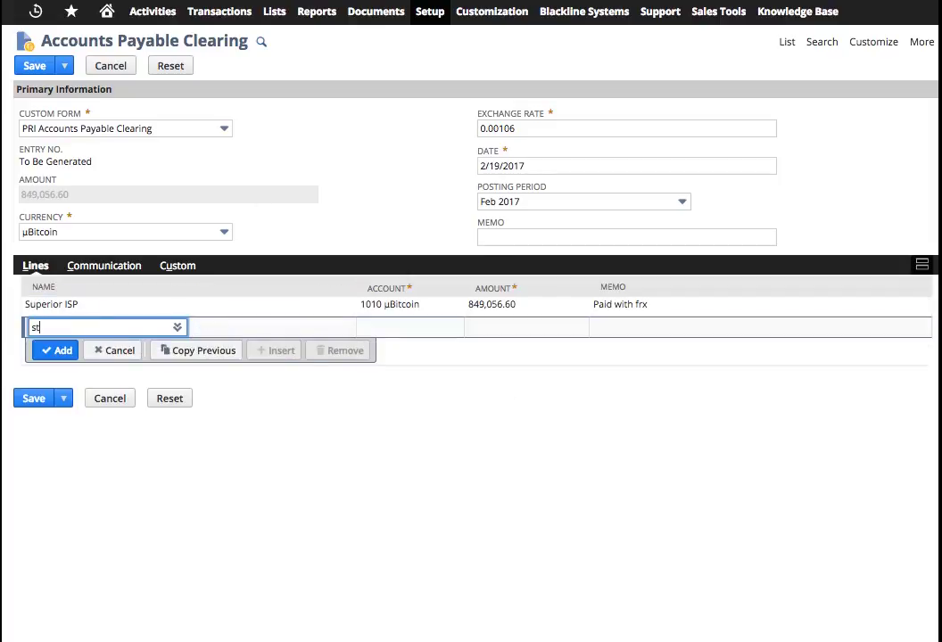
text(ee)
key(Tab)
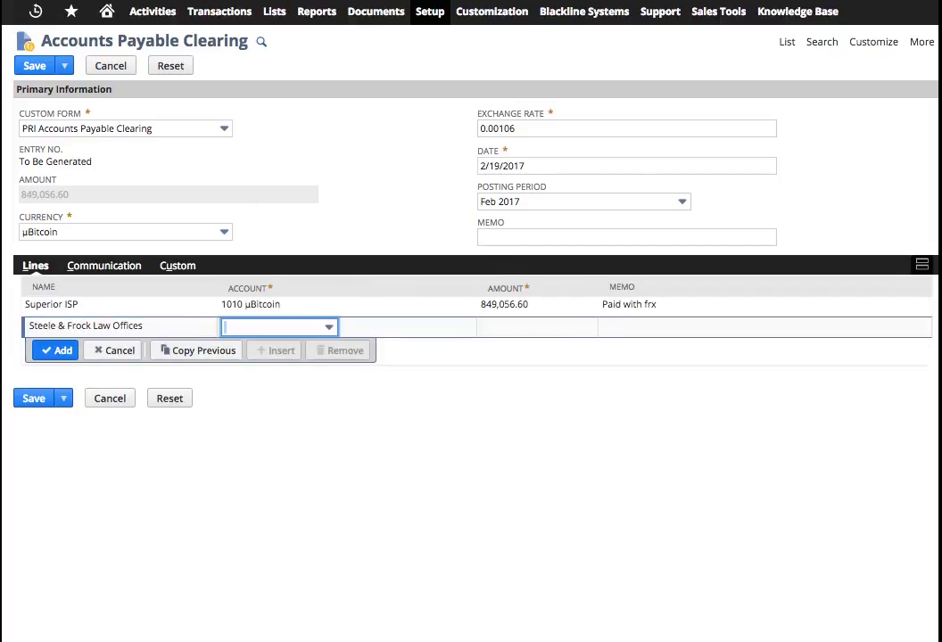
click(281, 327)
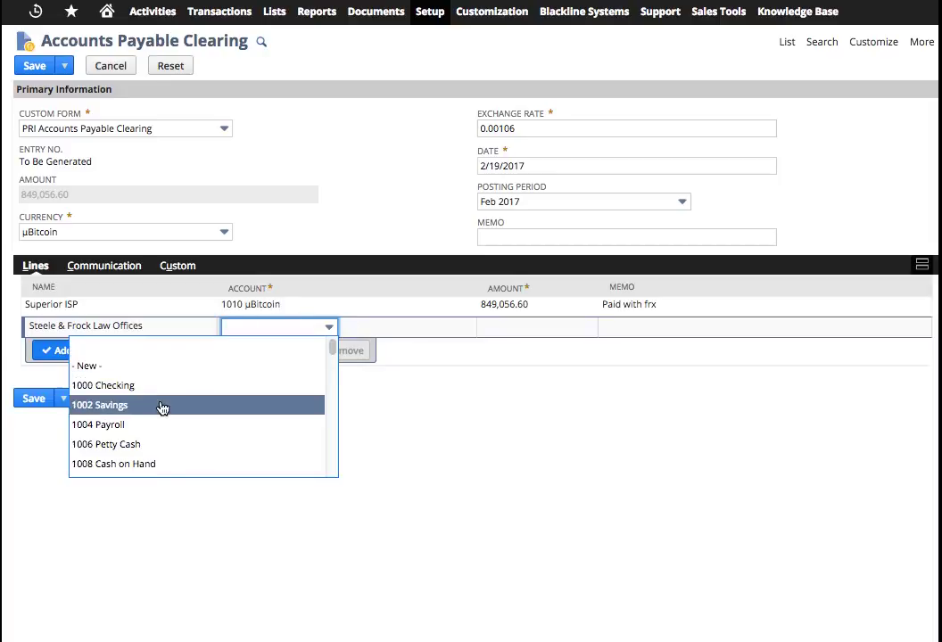
scroll(150, 431, down, 1)
click(130, 450)
Enter the amount 141509.434 and the memo "Paid with frx" on the Steele & Frock Law Offices line, and add the line.
click(434, 327)
text(141,509.434)
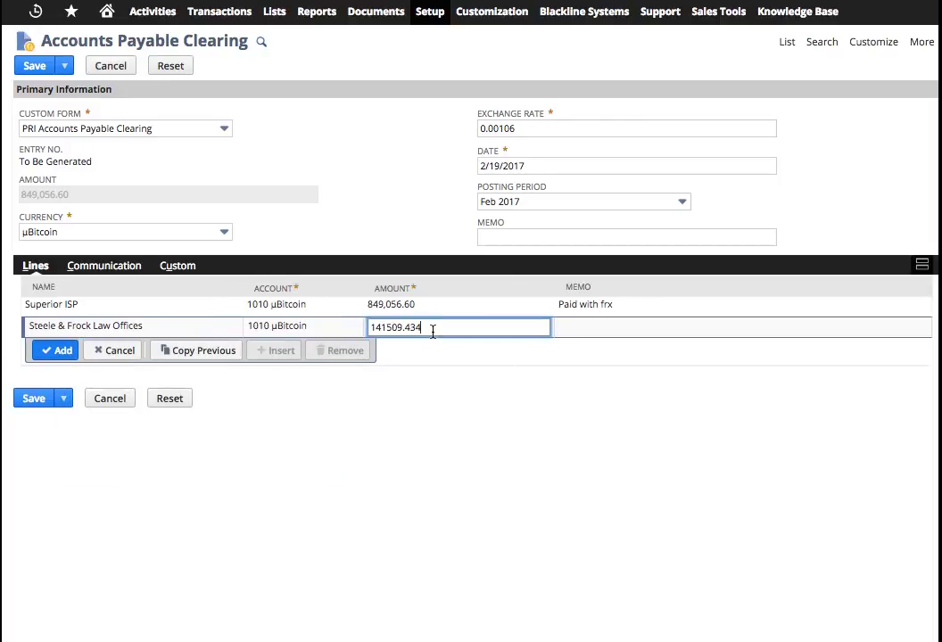
key(Tab)
text(Paid w)
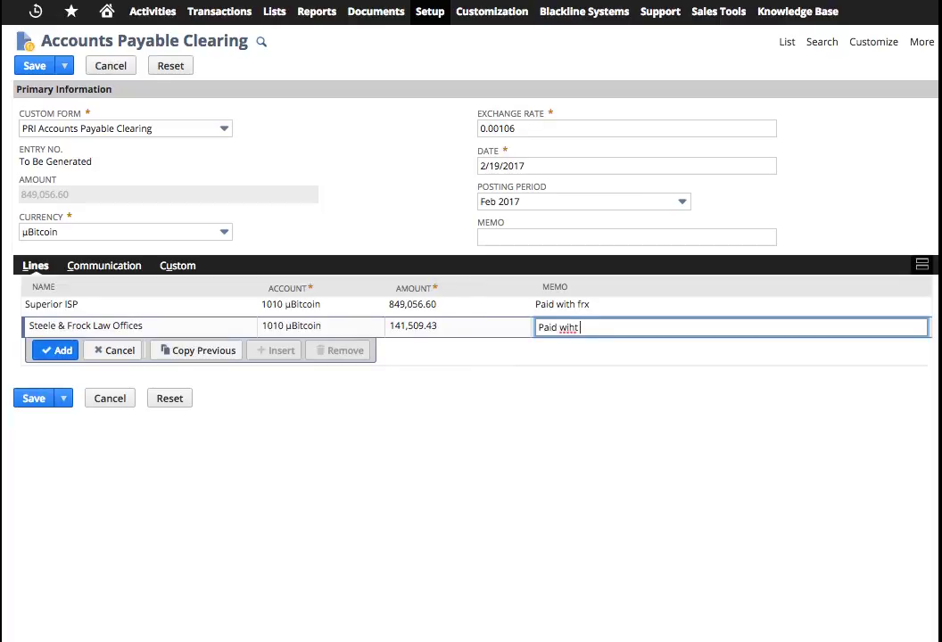
text(ith frx)
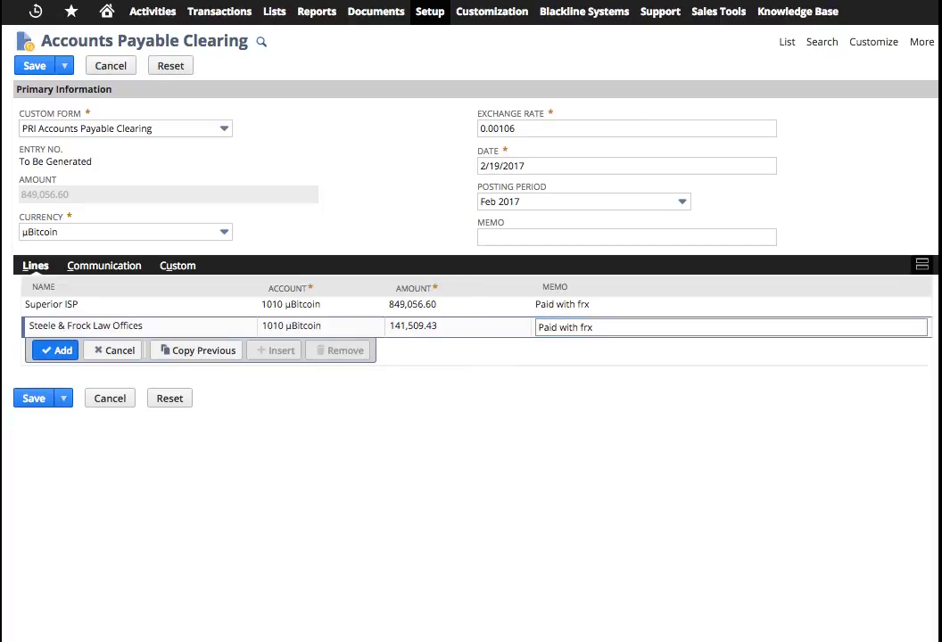
click(60, 351)
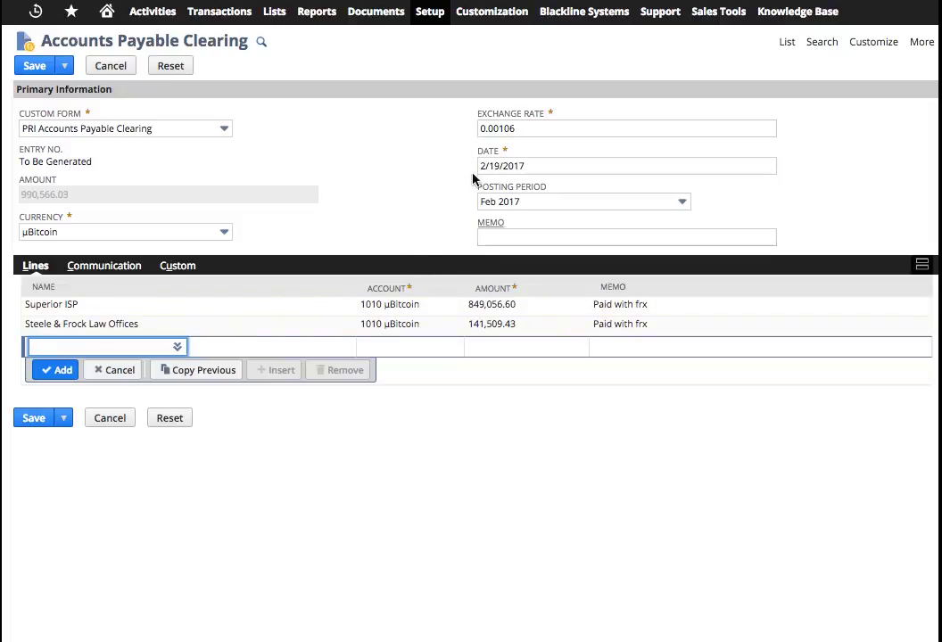
Save the Accounts Payable Clearing transaction and open its GL Impact.
click(36, 67)
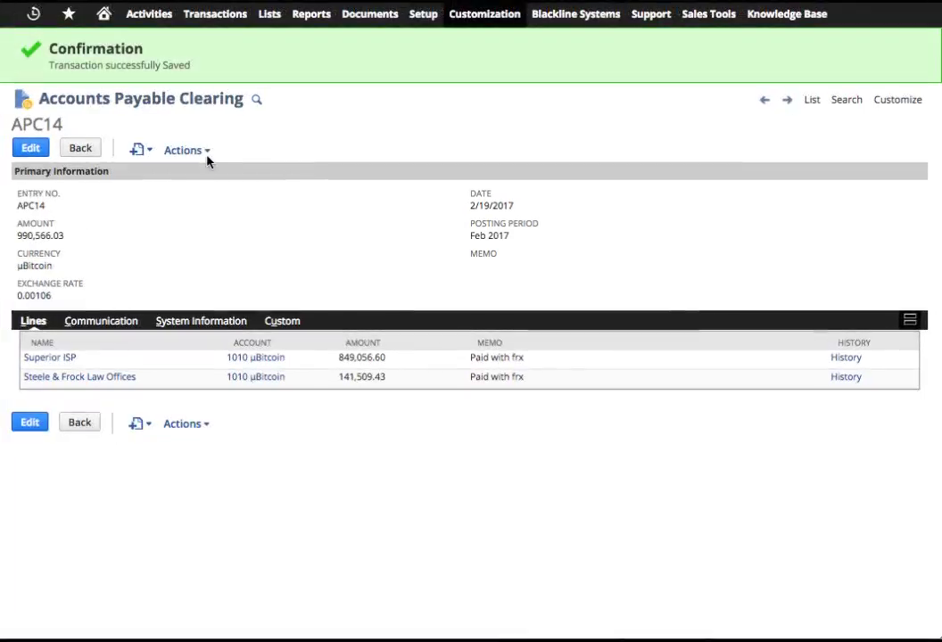
mouse_move(196, 154)
click(198, 219)
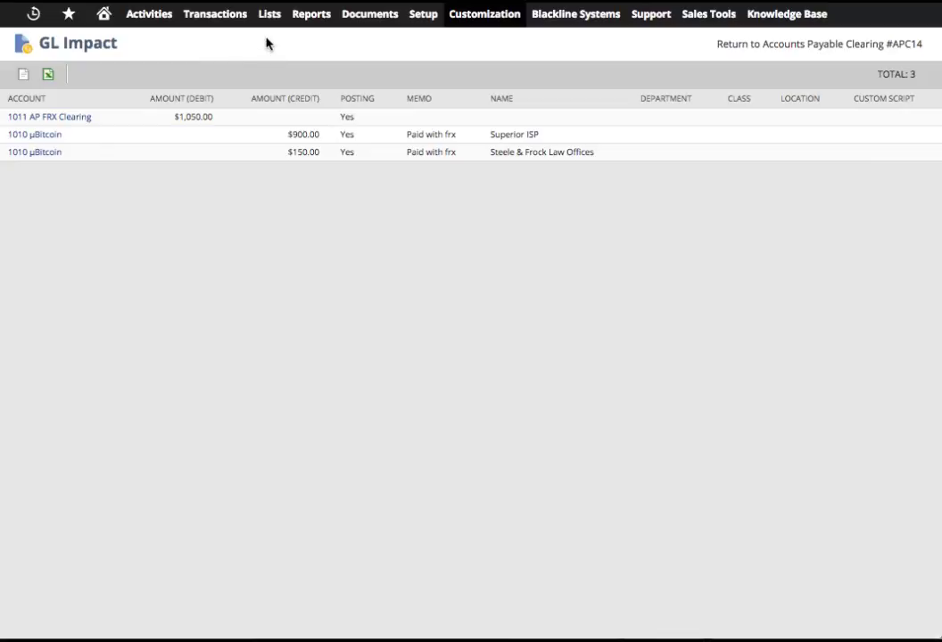
Find AP FRX Clearing in the chart of accounts and open its register to check the clearing entry and balance.
mouse_move(269, 14)
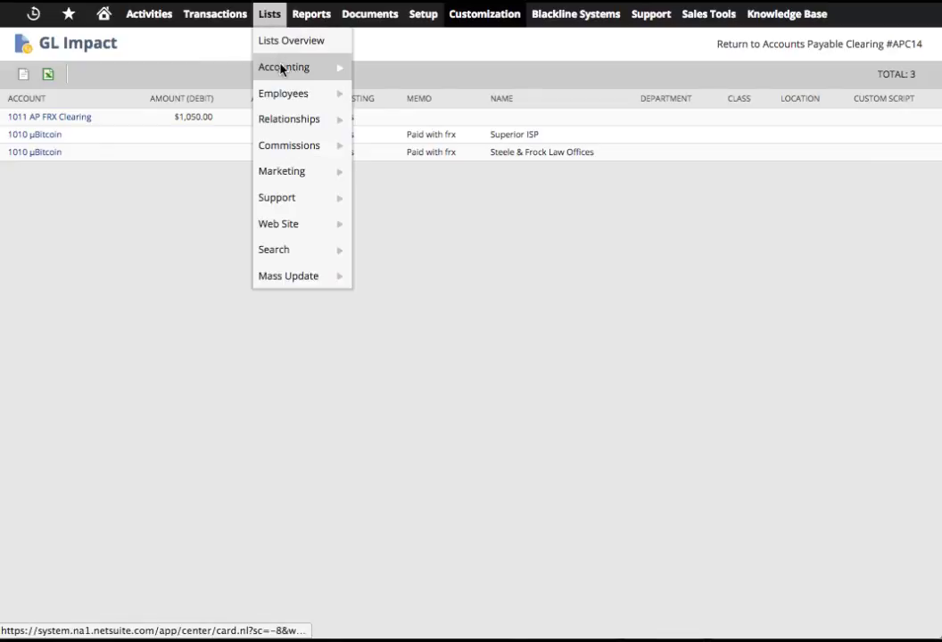
mouse_move(280, 67)
click(384, 77)
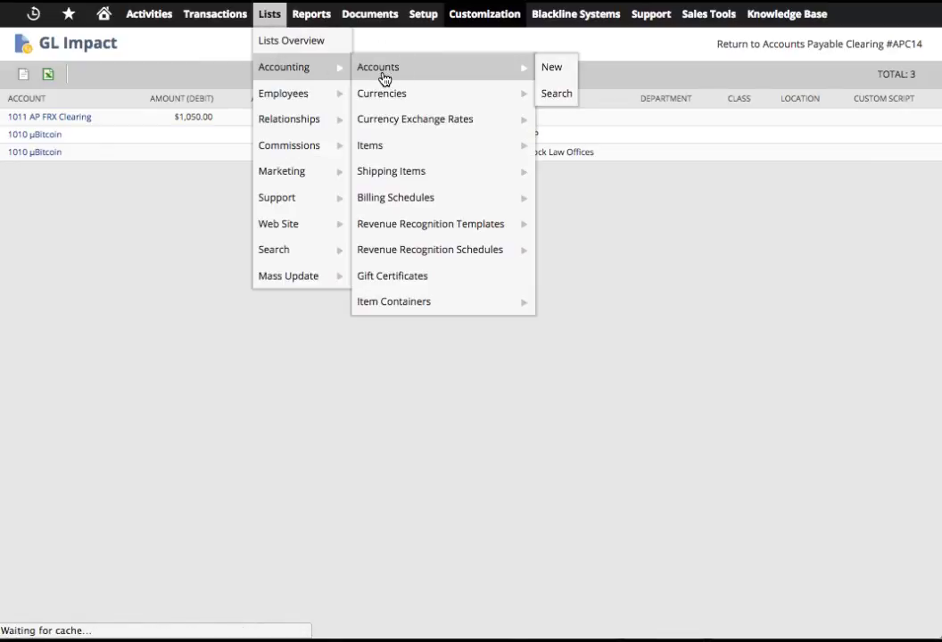
scroll(369, 383, down, 5)
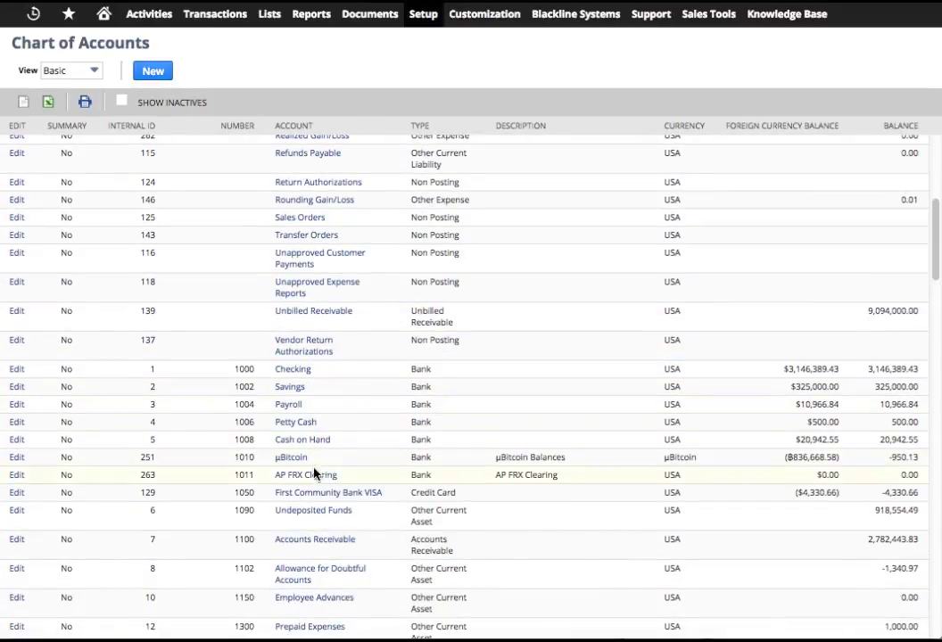
click(299, 474)
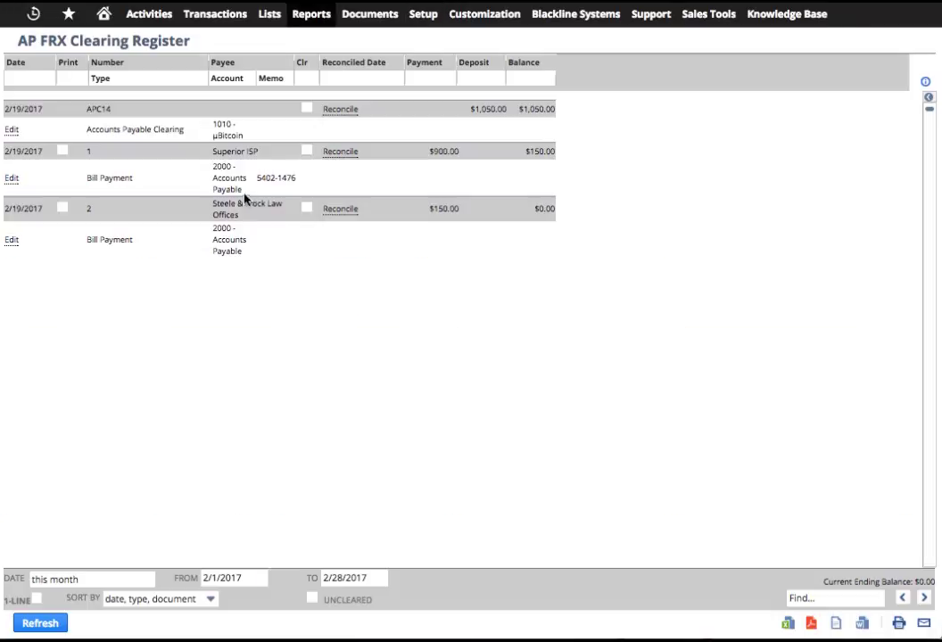